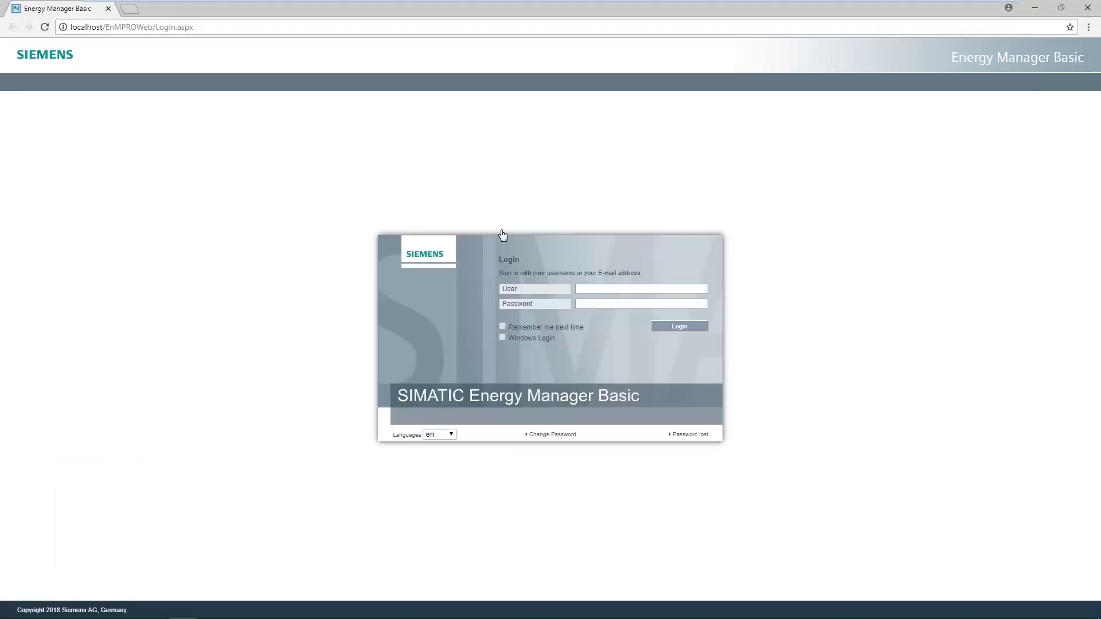
Log in as admin to reach the main panel with the five item folders
left_click(592, 296)
type("admin")
left_click(587, 304)
type("•••••••")
left_click(686, 329)
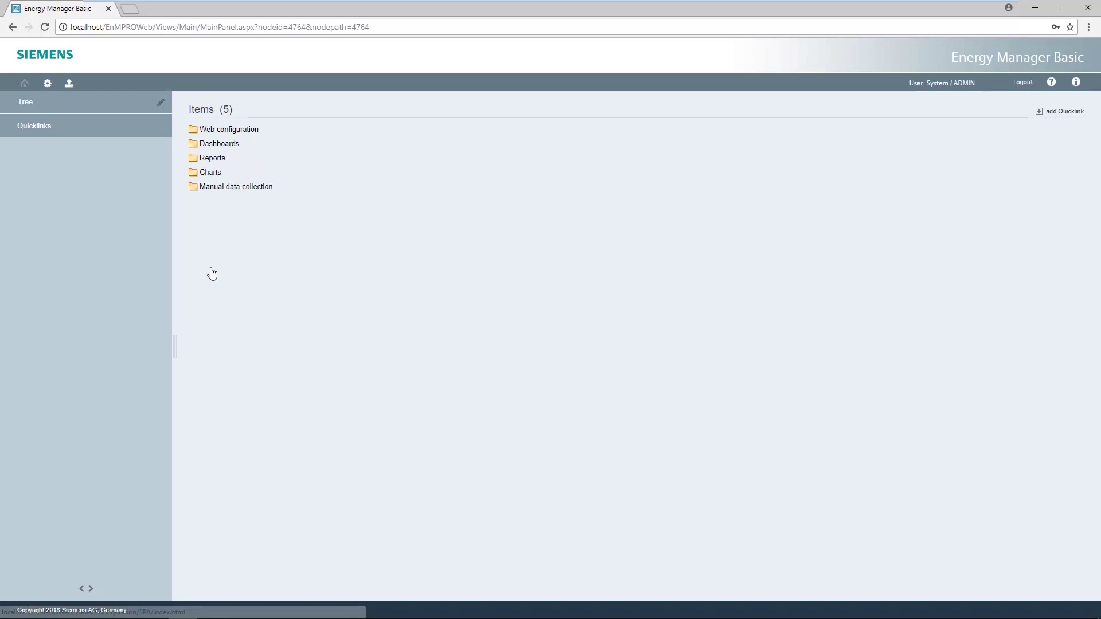
Show the data points of the a_acq_Modbus channel under the h_Local_PC data source
left_click(47, 84)
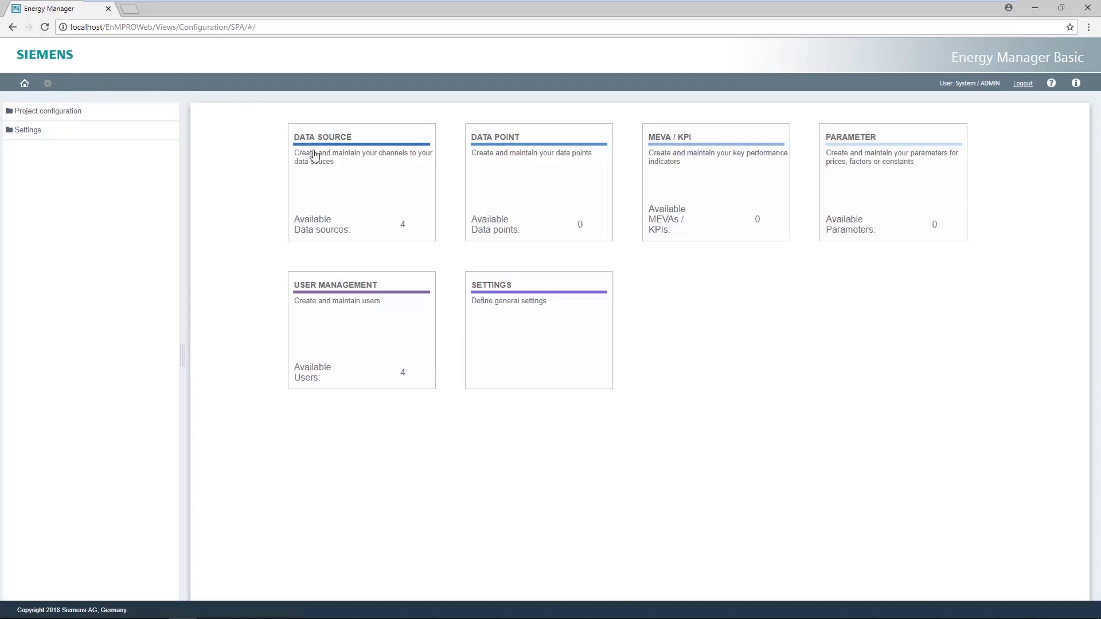
left_click(317, 175)
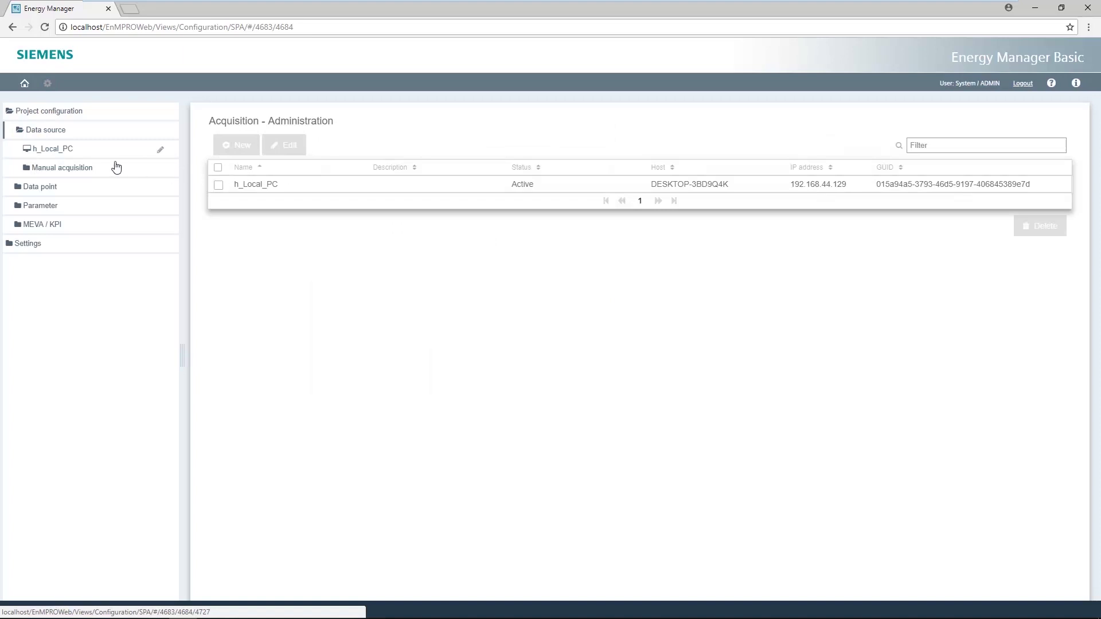
left_click(66, 151)
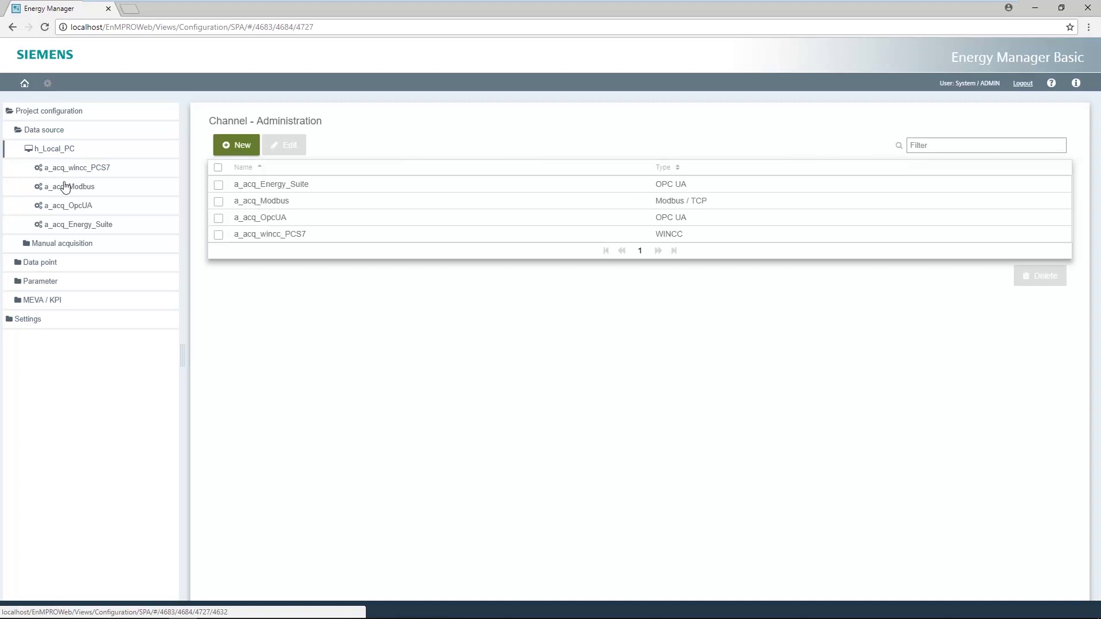
left_click(66, 187)
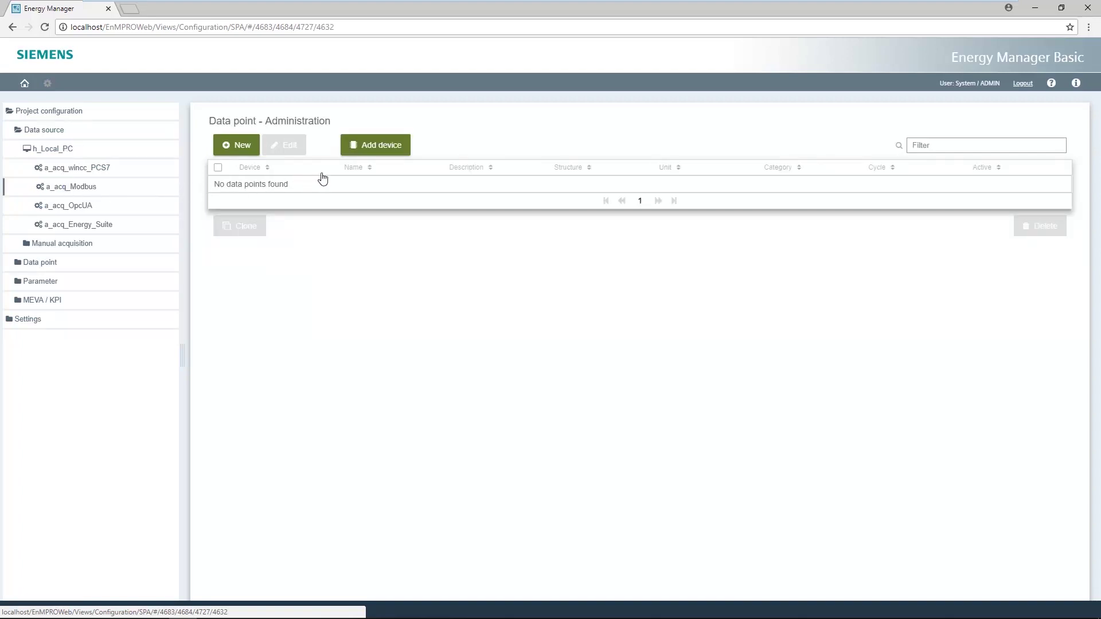
Create a Modbus device Hall1 at IP 172.16.40.85, port 502, with a 15 min transmission interval
left_click(380, 149)
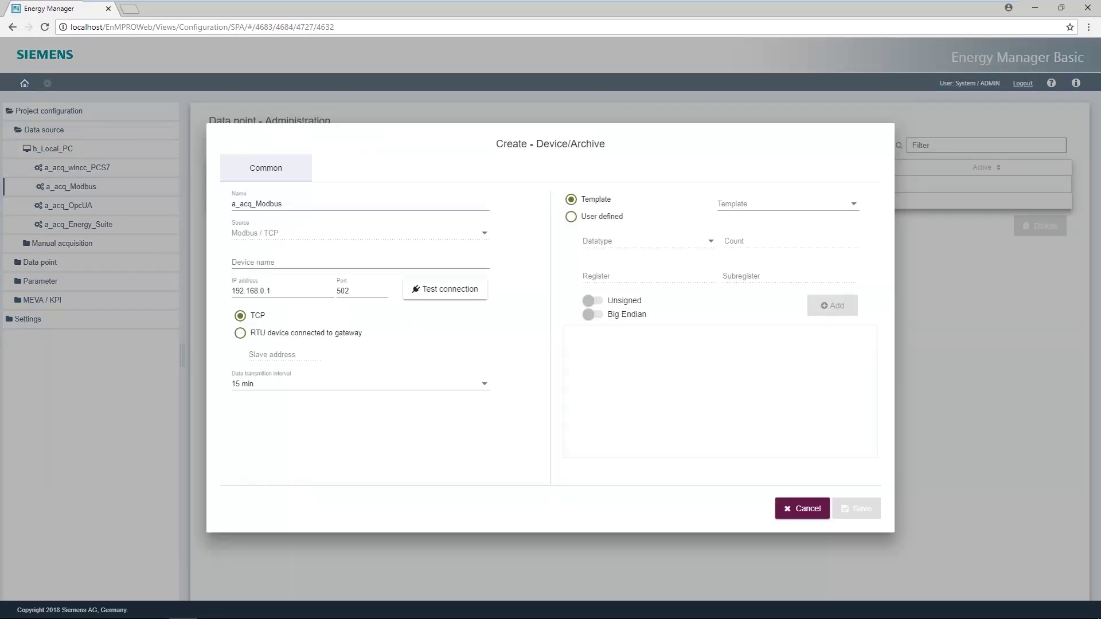
left_click(274, 258)
type("Hall1")
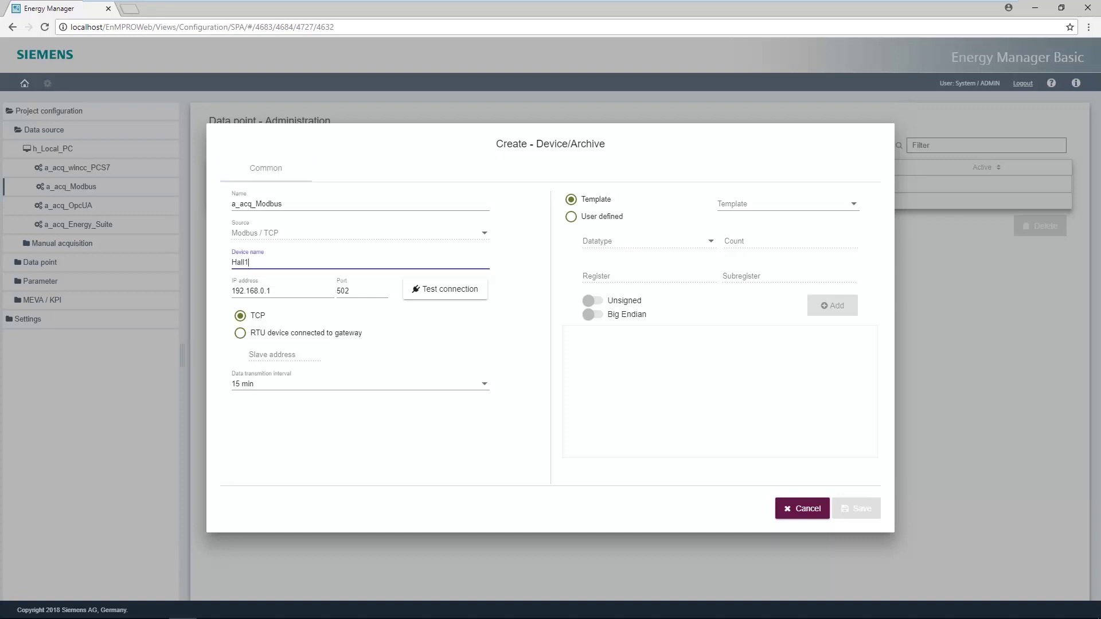
key("Tab")
key("BackSpace")
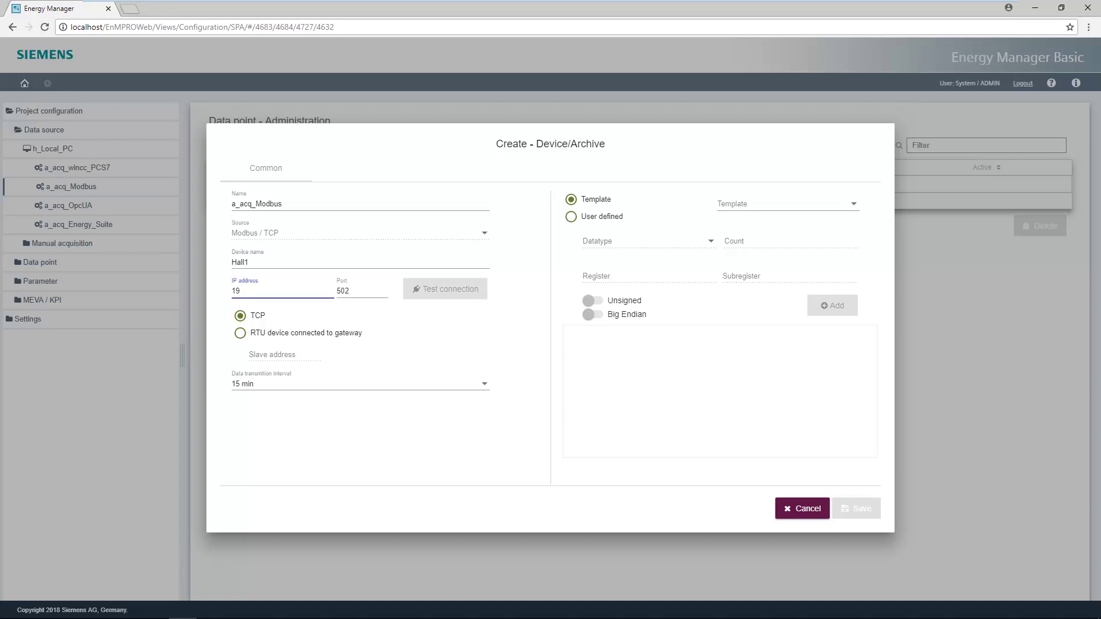
type("72.16.40.85")
left_click(482, 387)
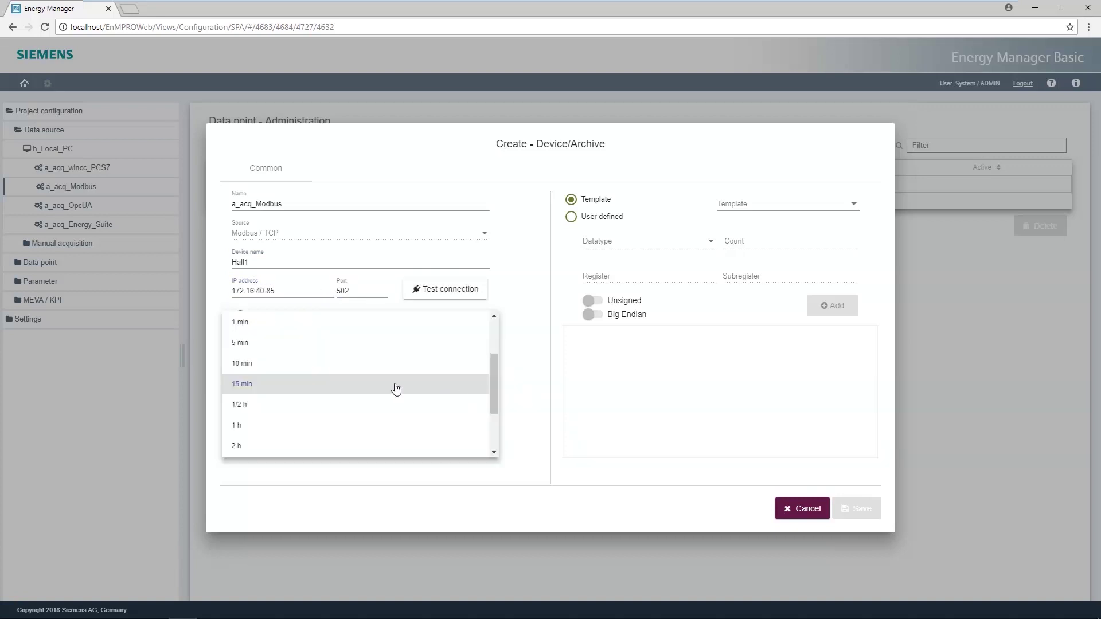
left_click(240, 389)
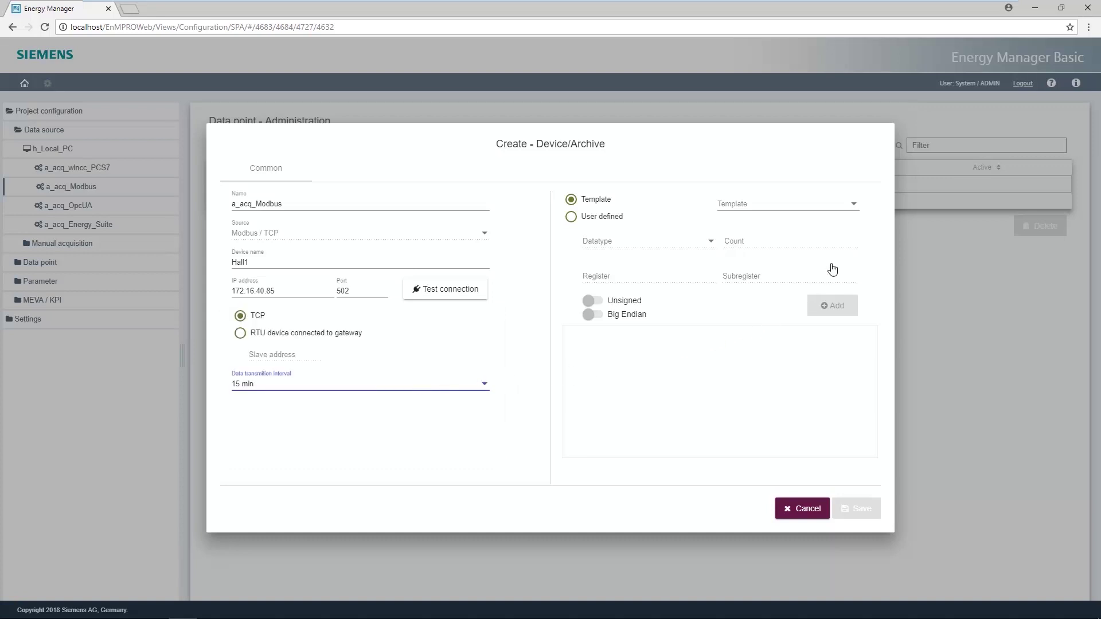
Save Hall1 using the PAC3200 (counter only) template with the E_Wh_T1_imp energy counter
left_click(852, 207)
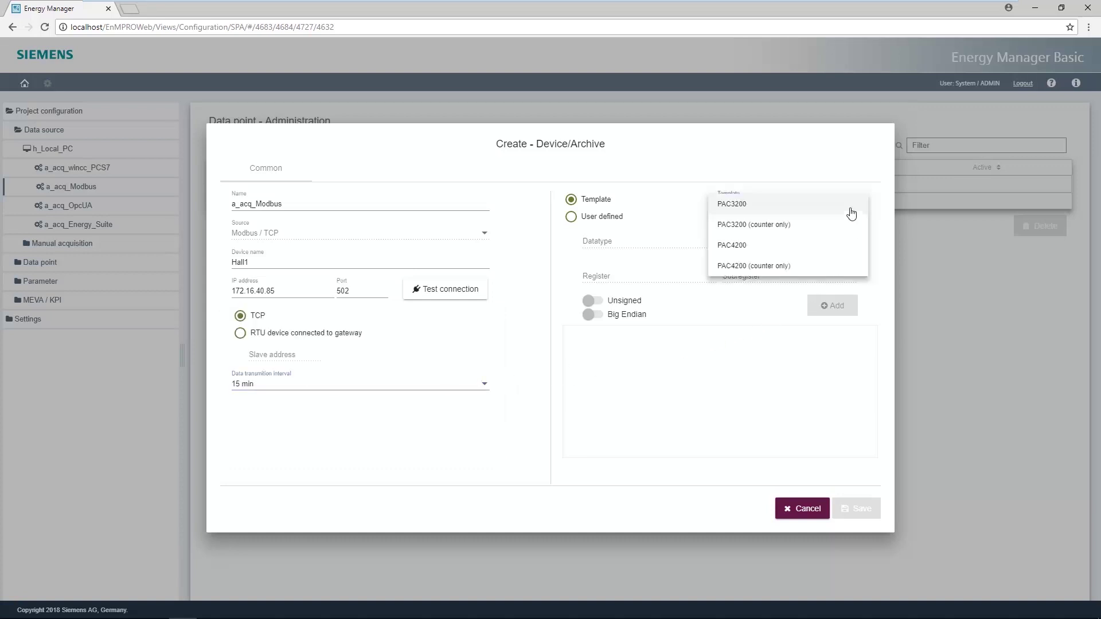
left_click(777, 225)
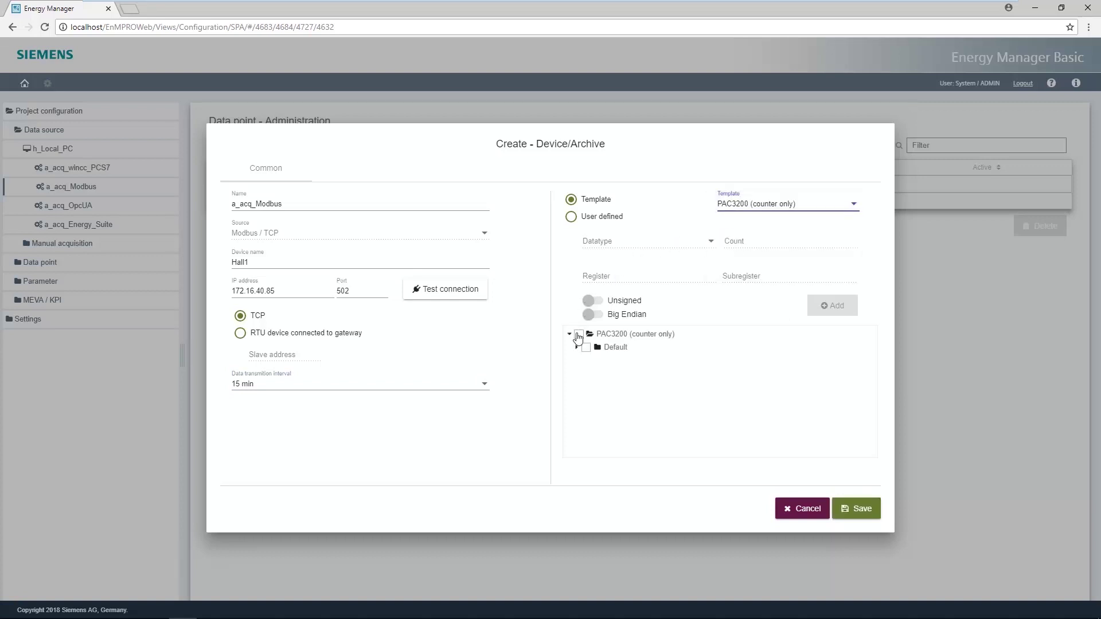
left_click(577, 347)
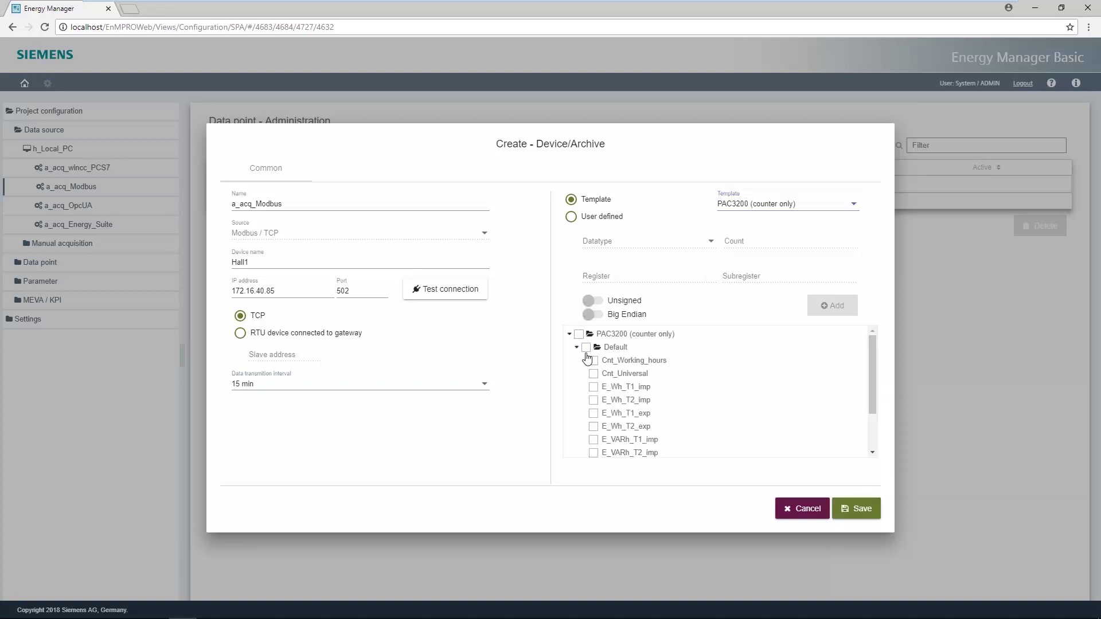
left_click(594, 388)
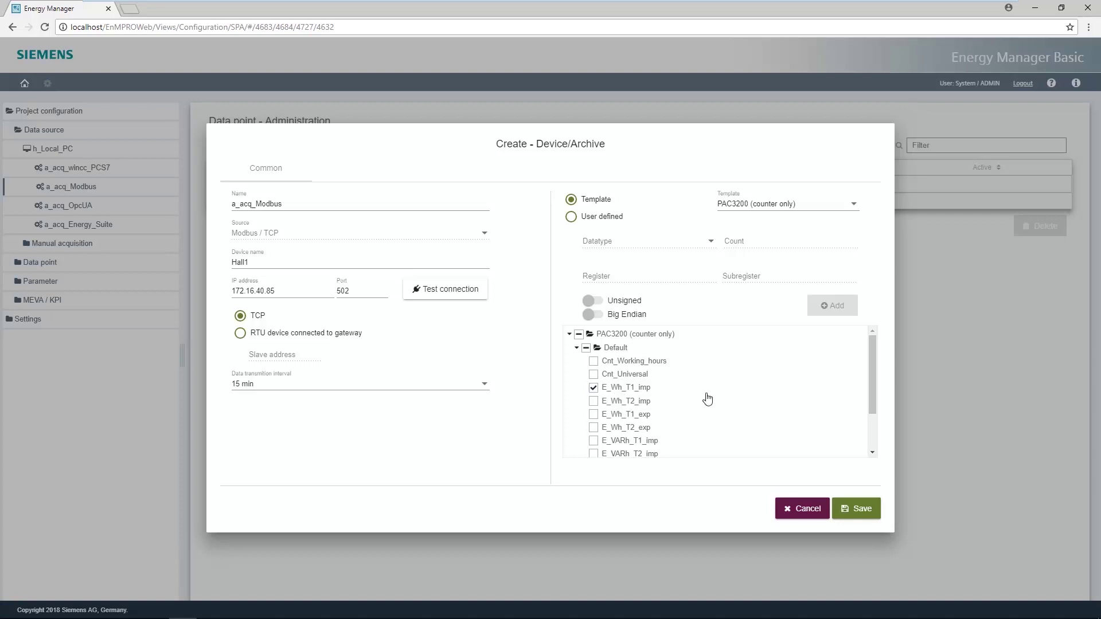
left_click(853, 508)
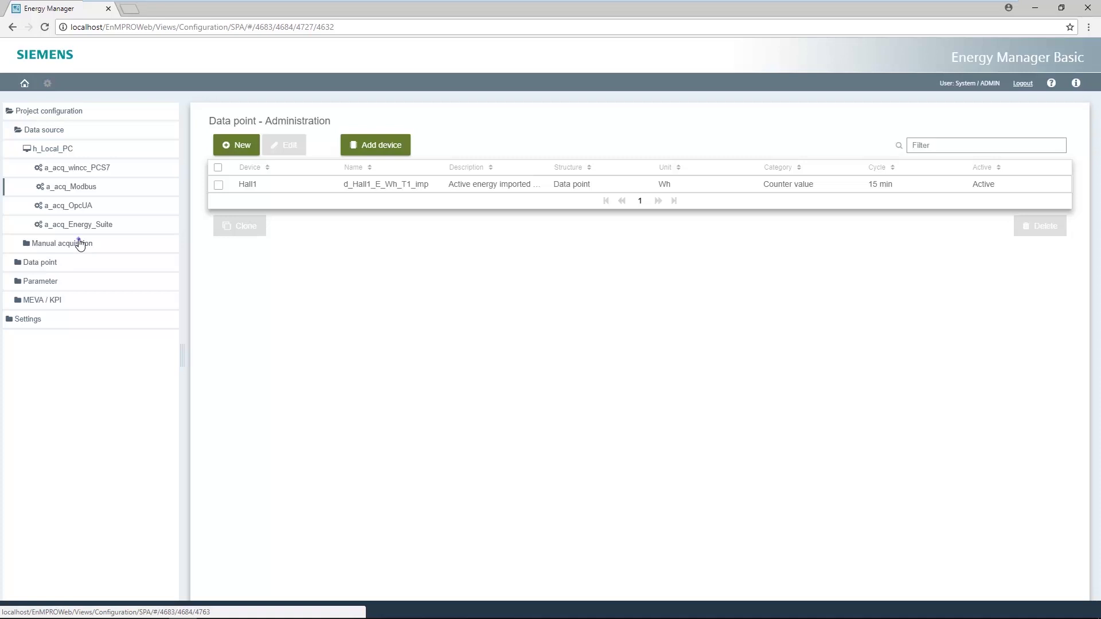
Show the data points of the Manual acquisition channel
left_click(79, 244)
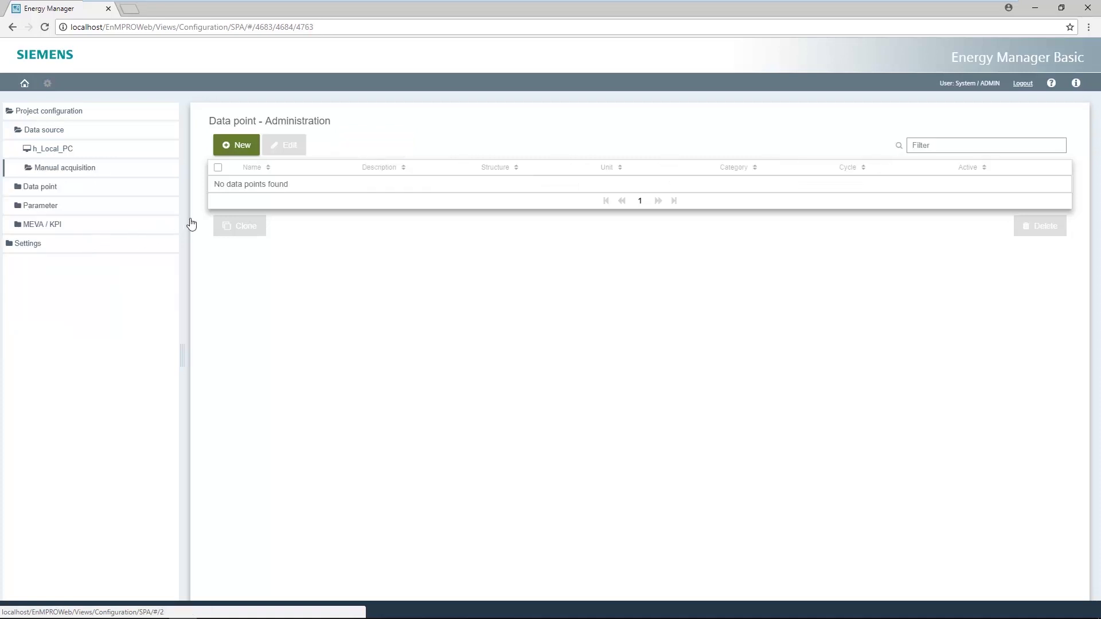
Create manual data point e_Hall1_Production with unit t and a 1 d cycle
left_click(240, 147)
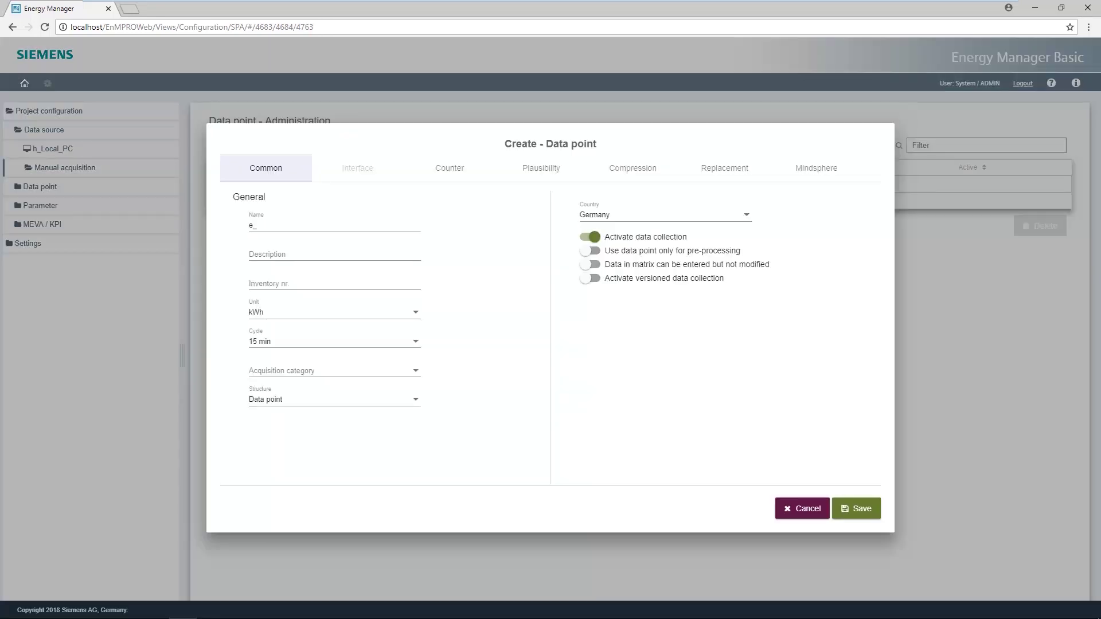
type("Hall1")
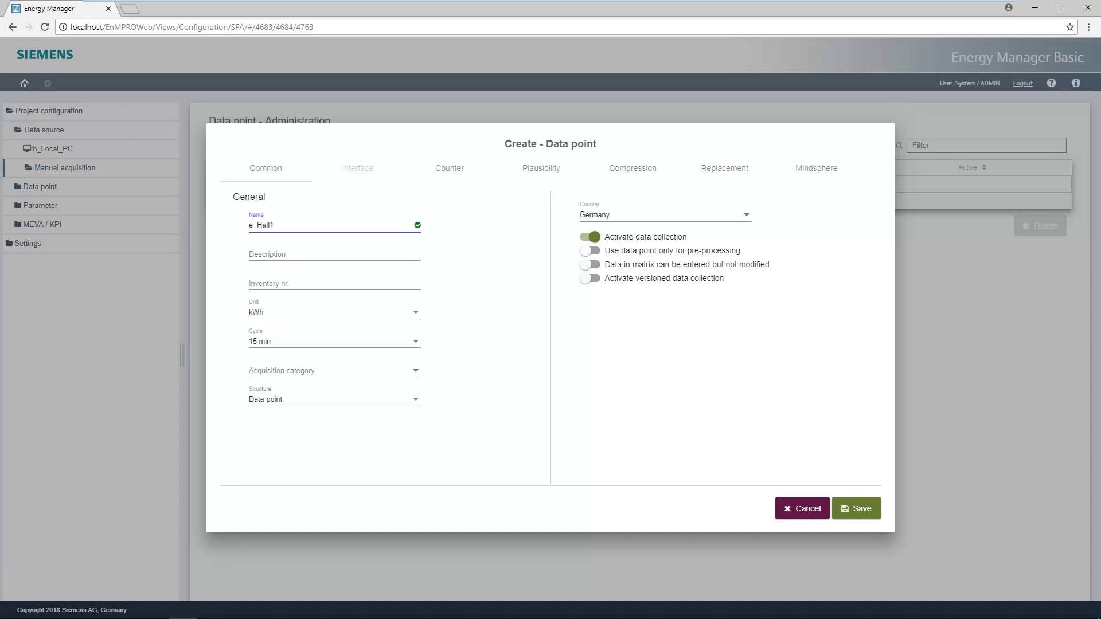
type("_Production")
left_click(419, 315)
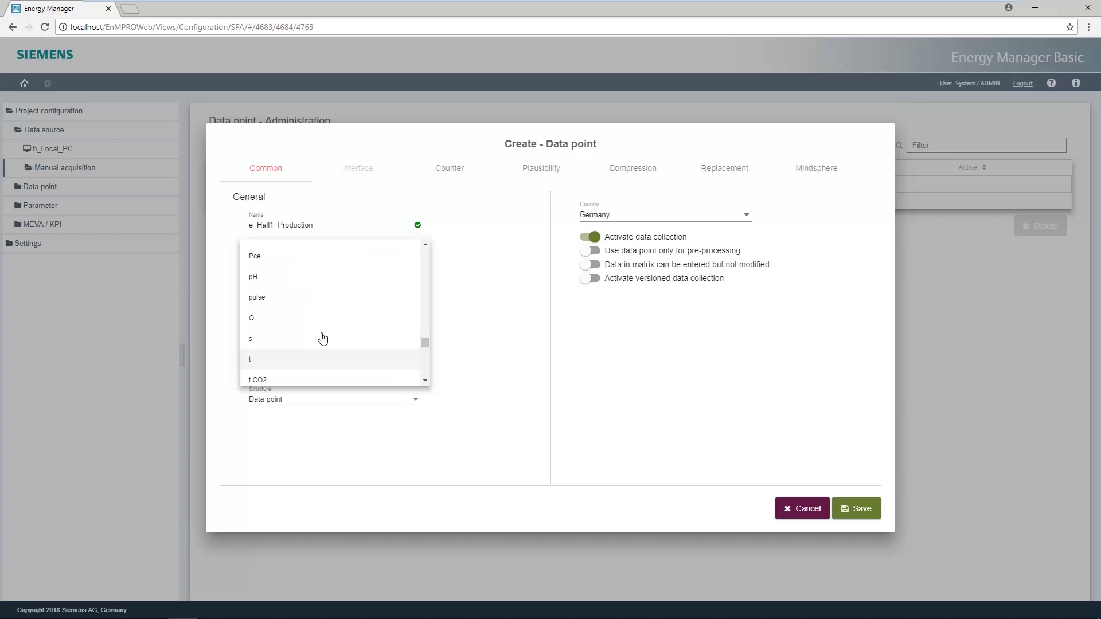
left_click(316, 359)
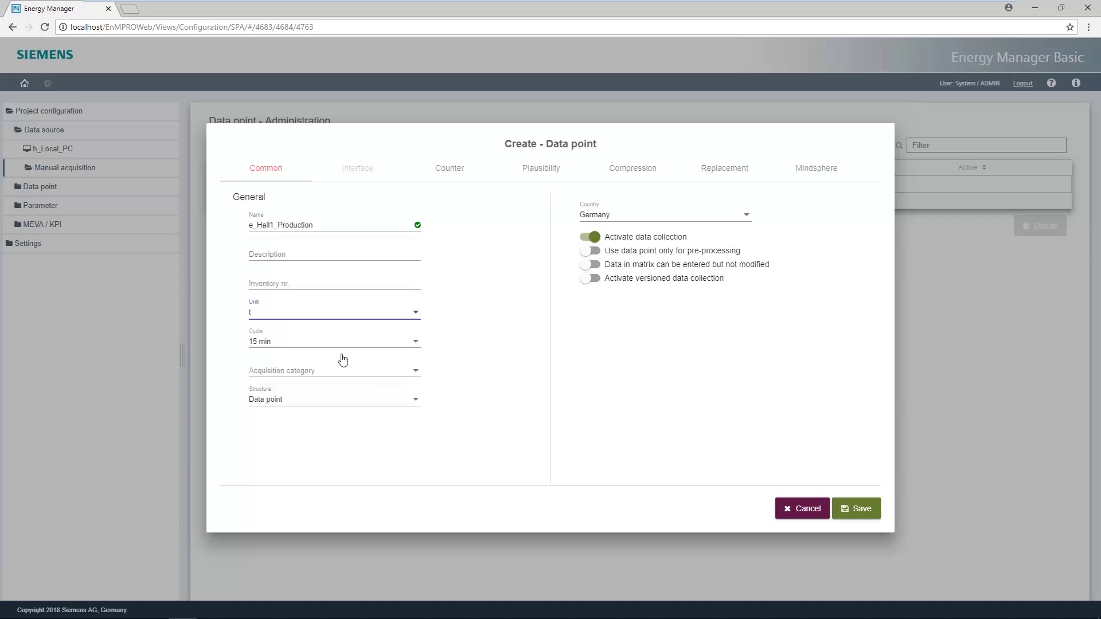
left_click(415, 344)
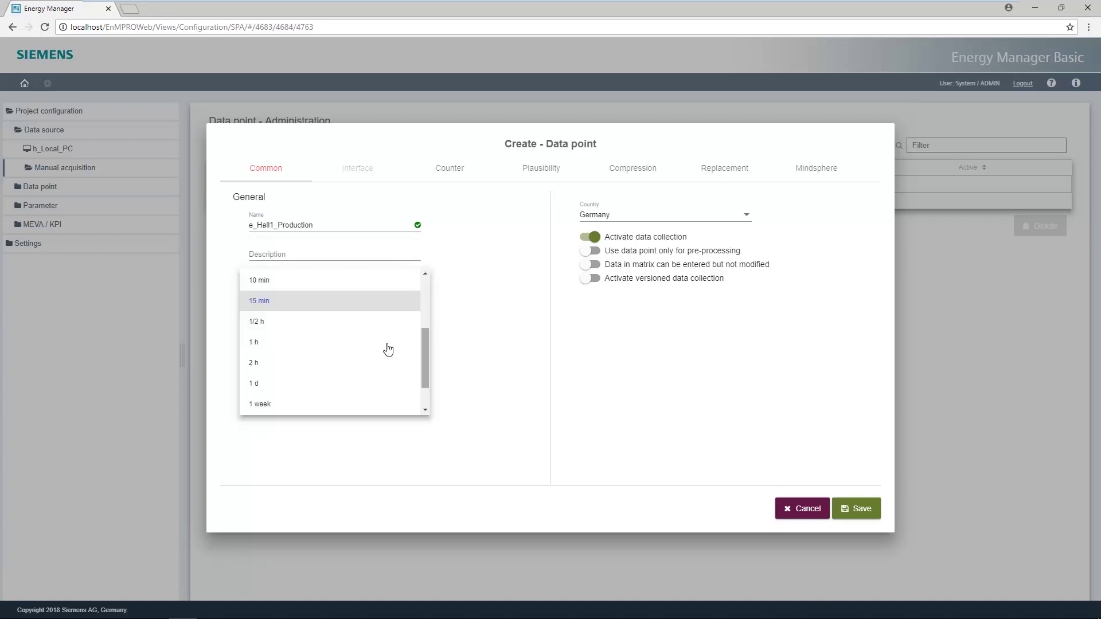
left_click(258, 385)
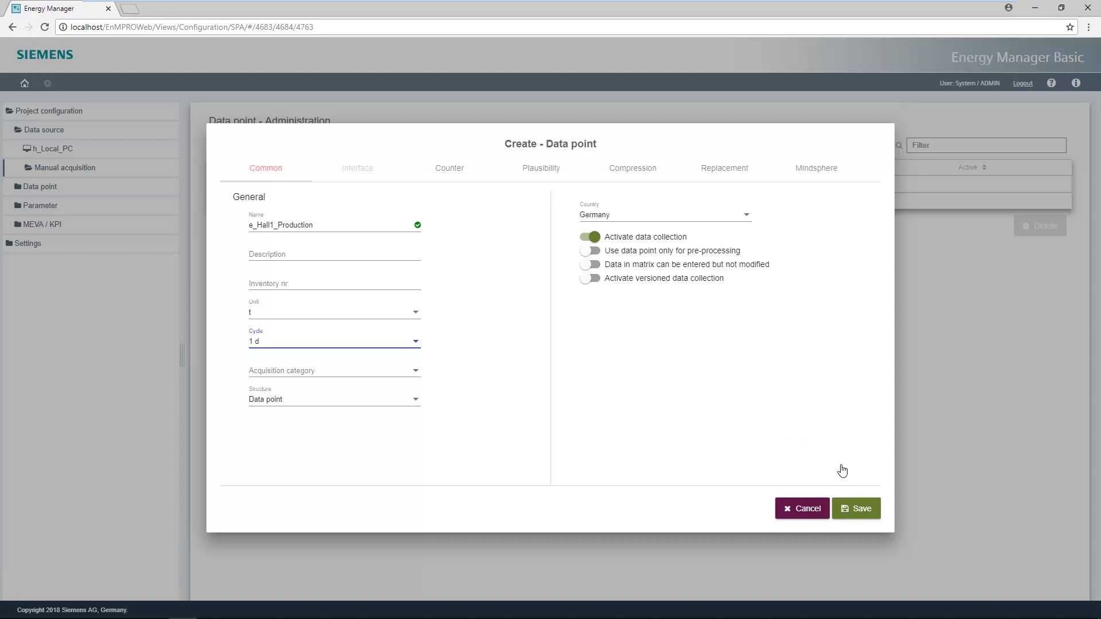
left_click(863, 512)
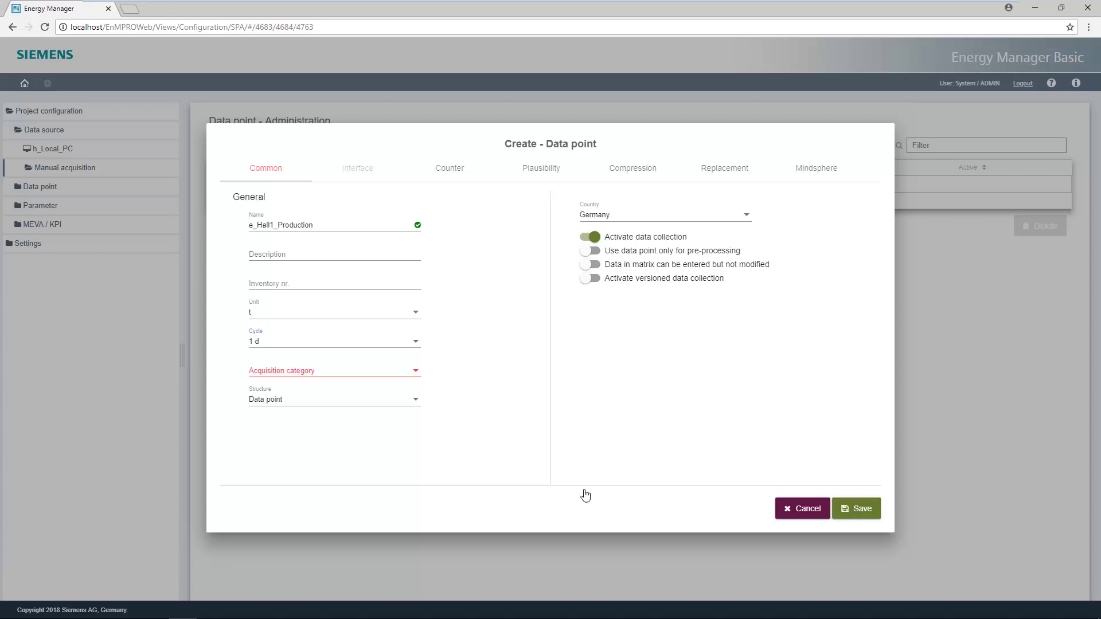
Set the acquisition category to Energy / Amount and save the data point
left_click(416, 376)
left_click(314, 393)
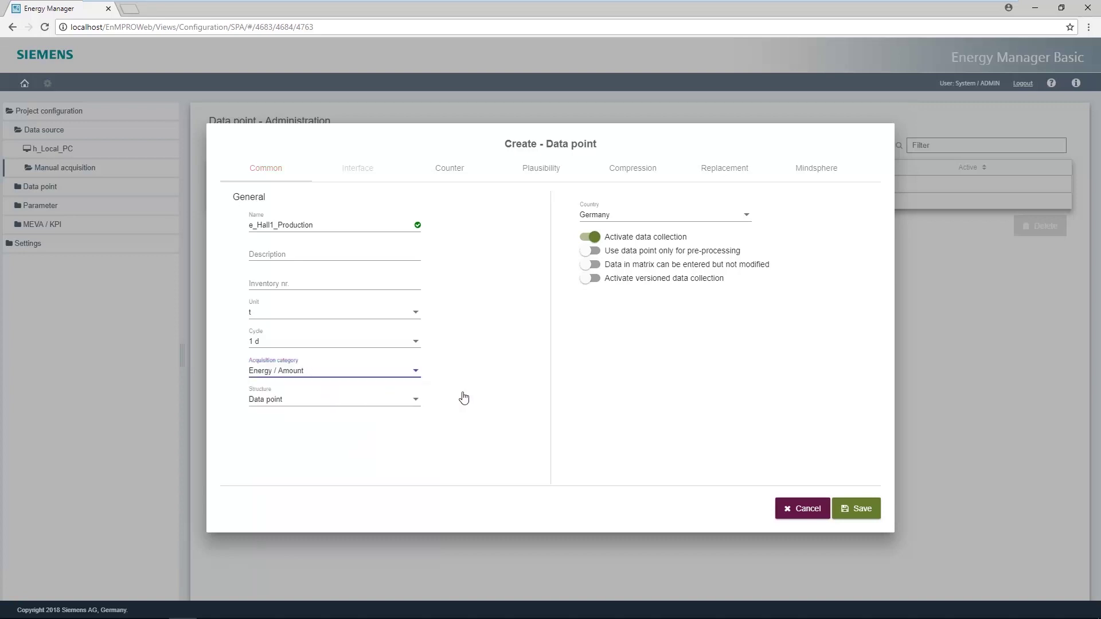
left_click(865, 505)
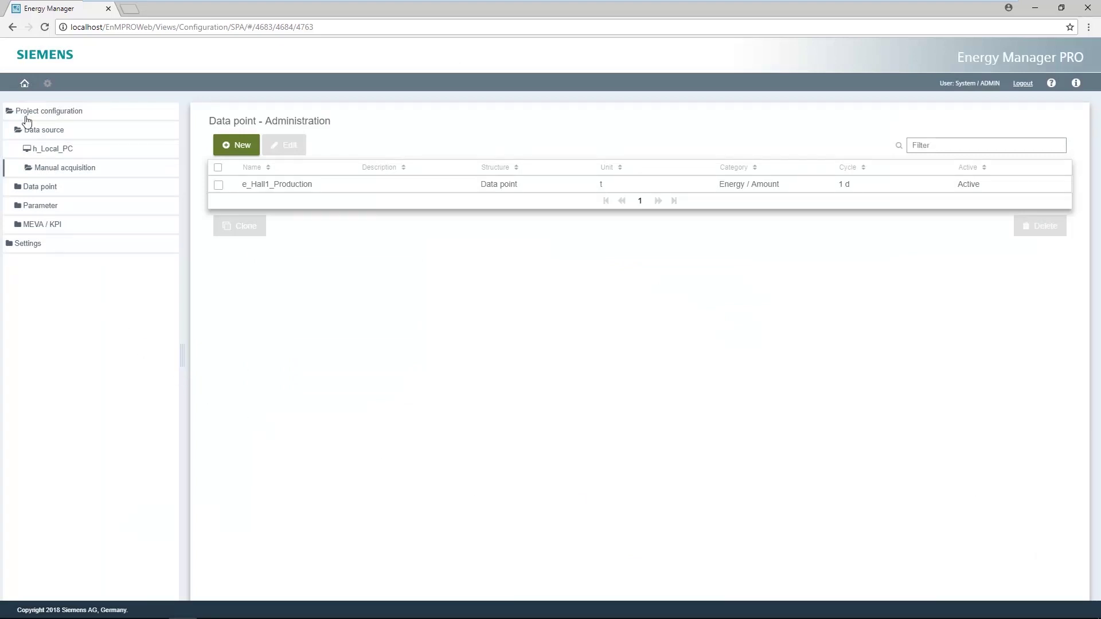
Return to the main panel and select the empty Manual data collection node in the web tree
left_click(24, 83)
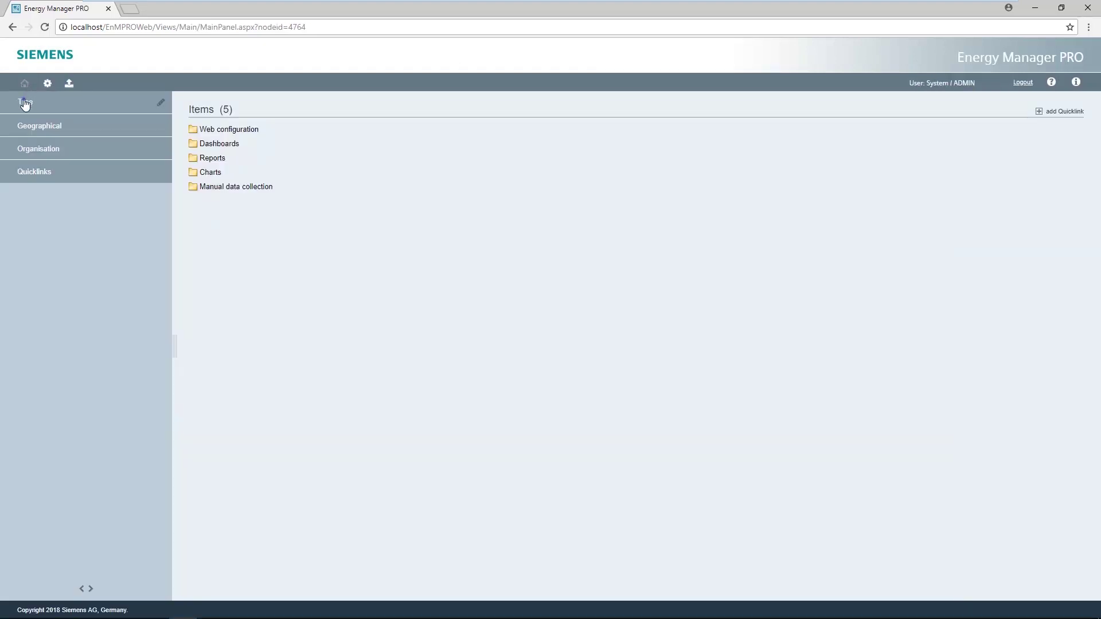
left_click(26, 103)
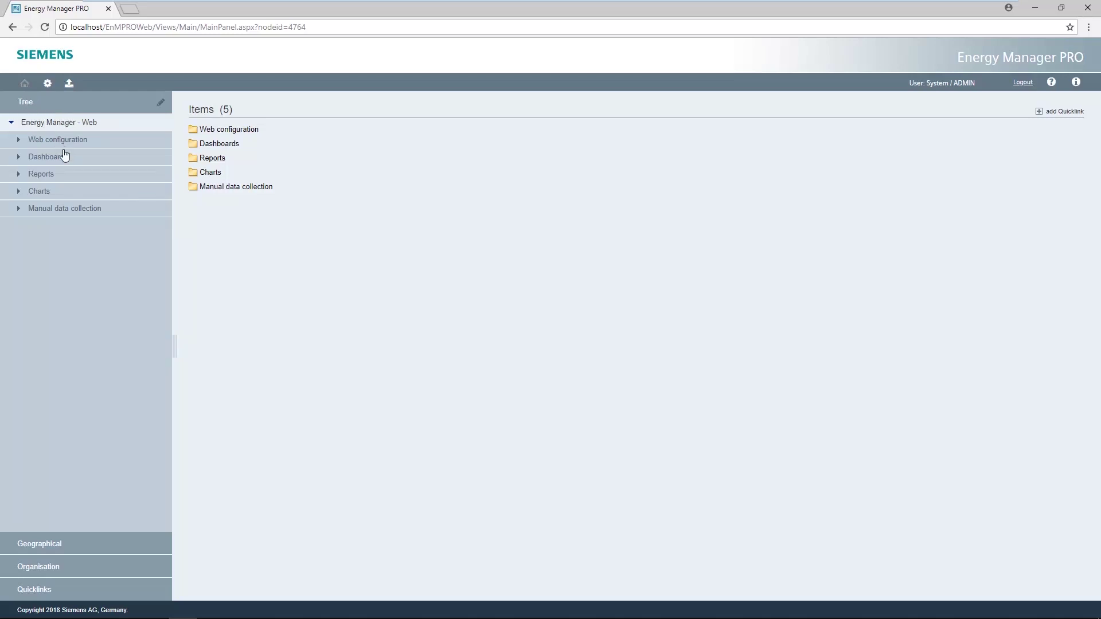
left_click(74, 210)
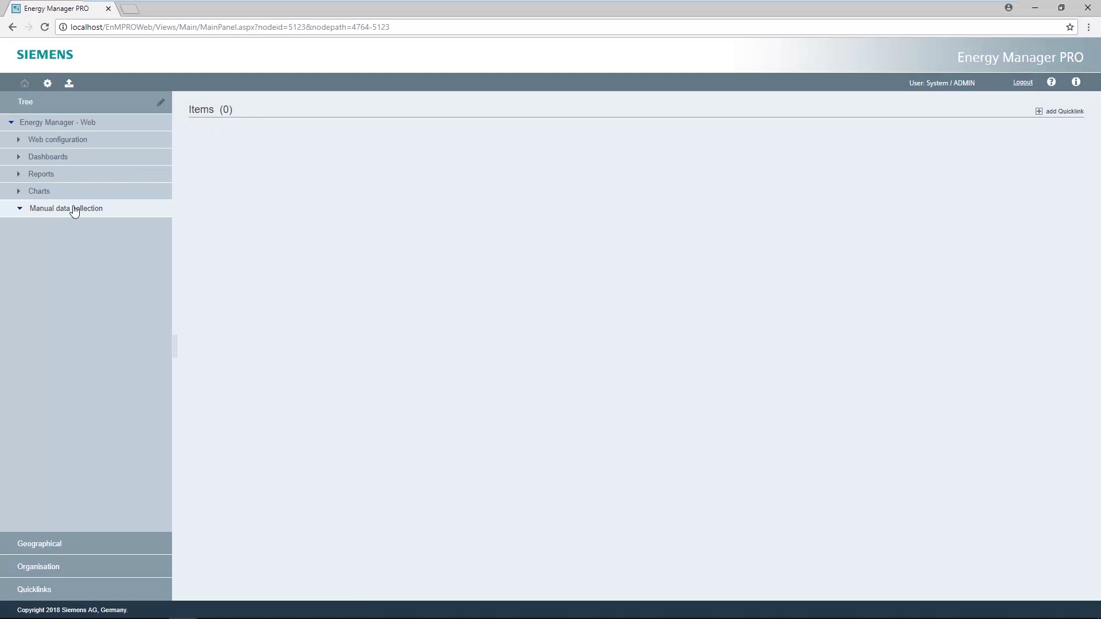
Add a new matrix named Production values under Manual data collection
left_click(164, 103)
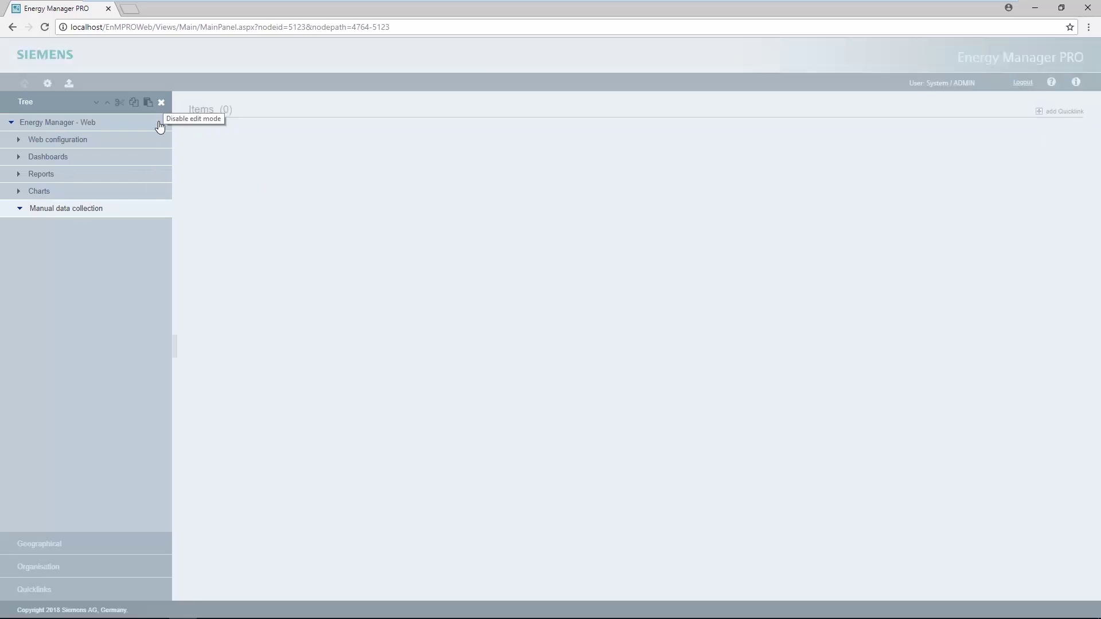
left_click(158, 209)
left_click(112, 307)
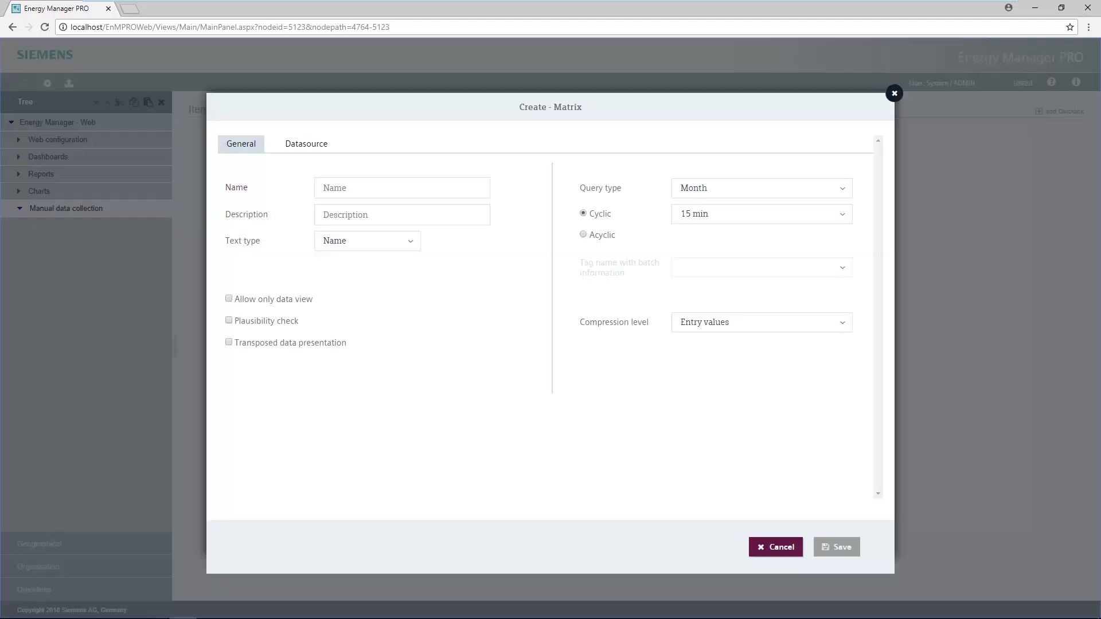
left_click(331, 189)
type("Pro")
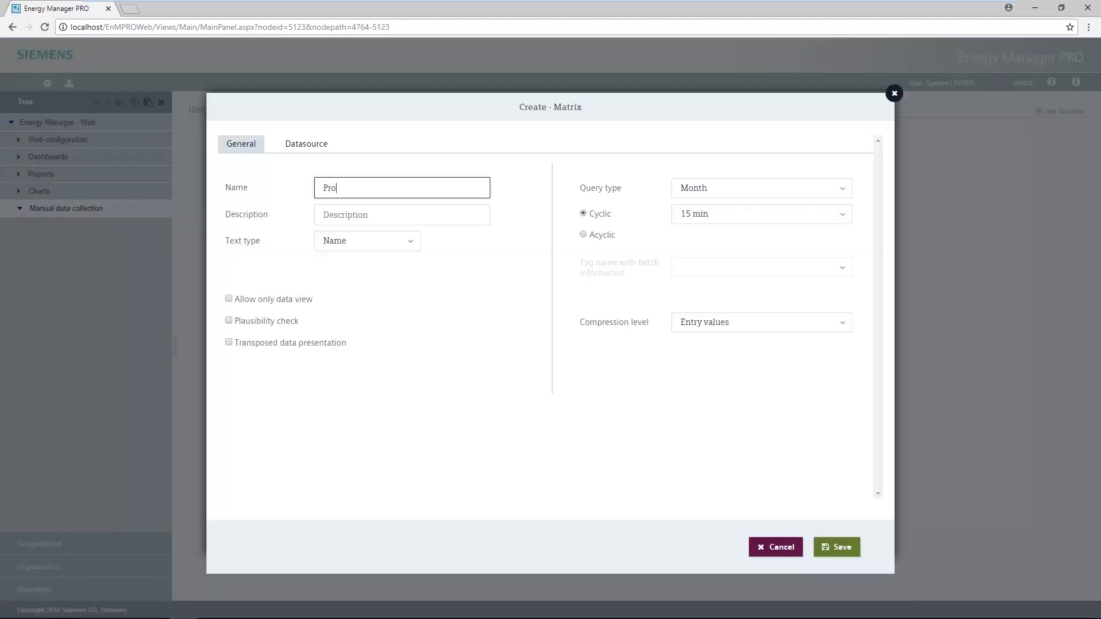
type("duction value")
type("s")
Set the matrix query type to Month curr. with a 1 d cyclic interval
left_click(817, 190)
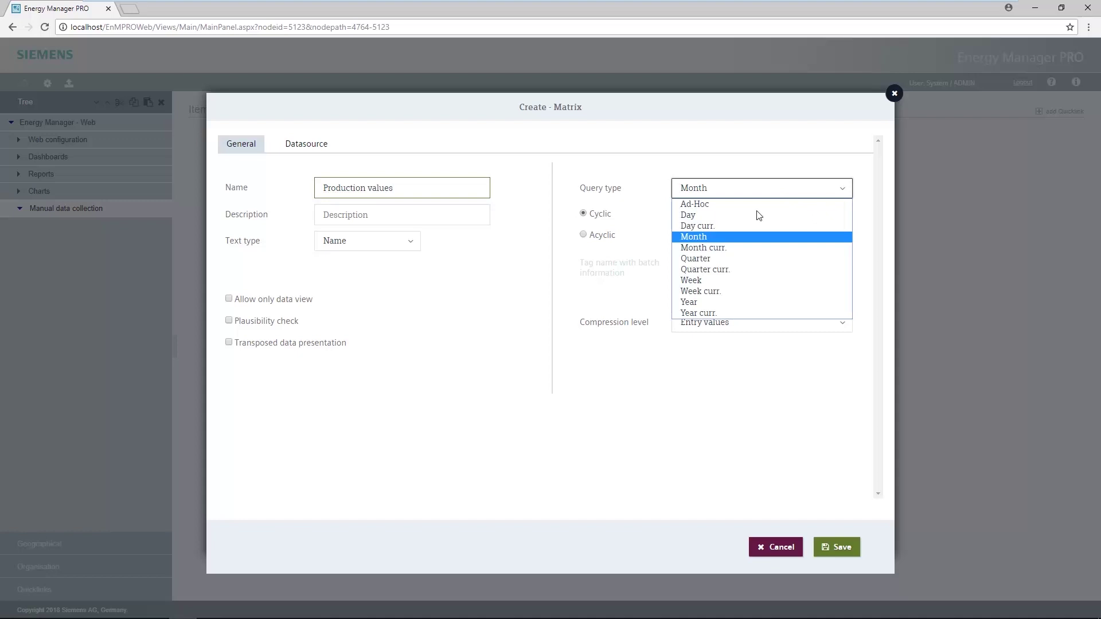
left_click(744, 249)
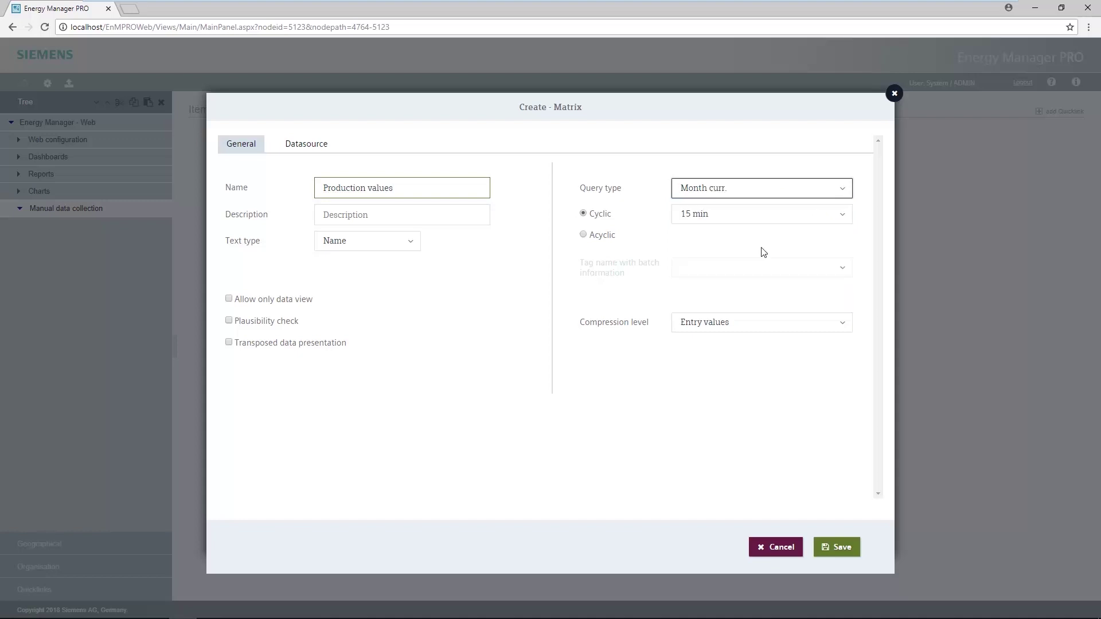
left_click(847, 216)
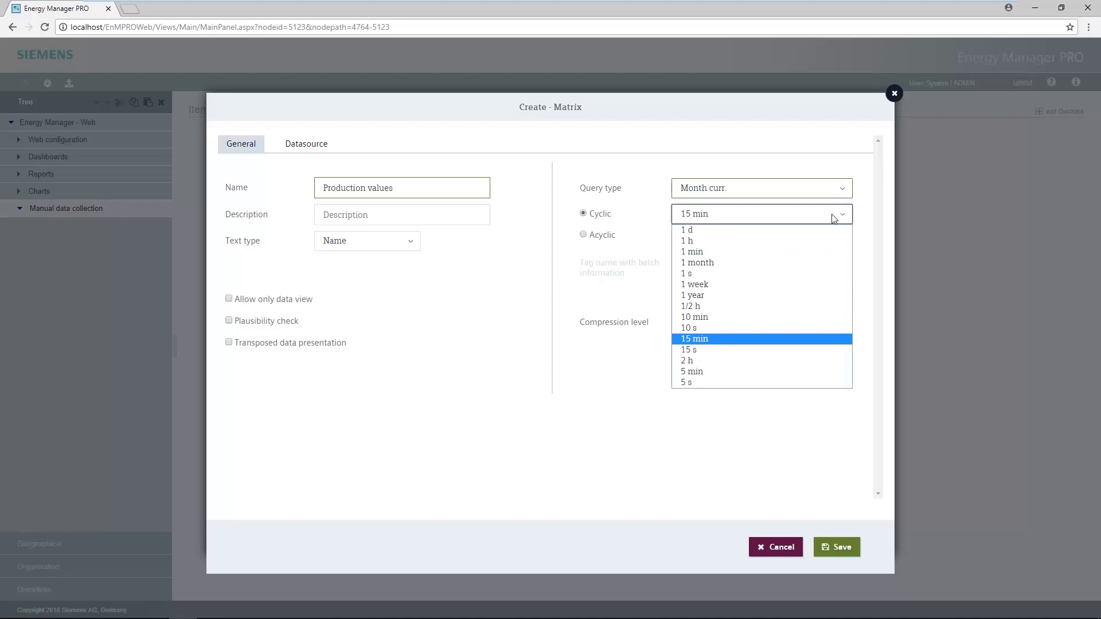
left_click(725, 231)
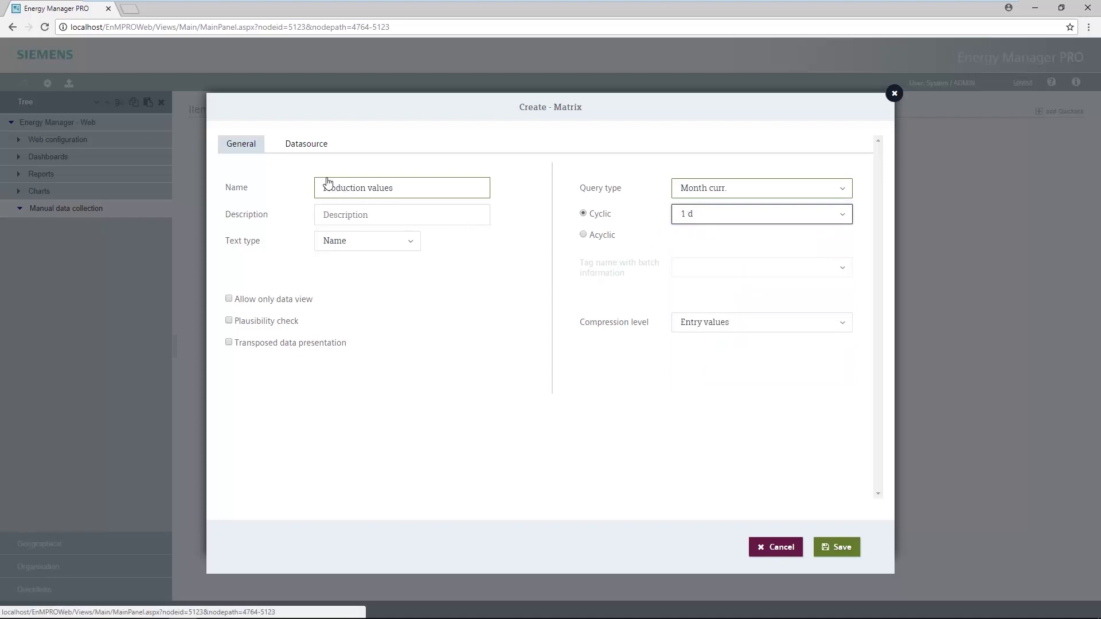
left_click(305, 145)
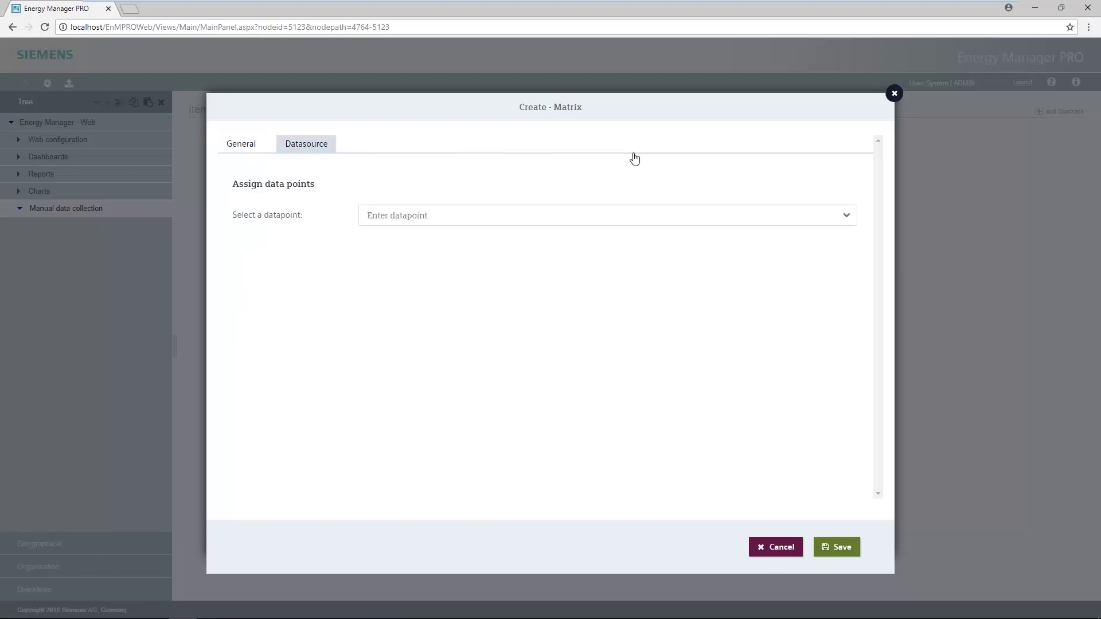
Assign e_Hall1_Production as the matrix data point and save Production values
left_click(845, 216)
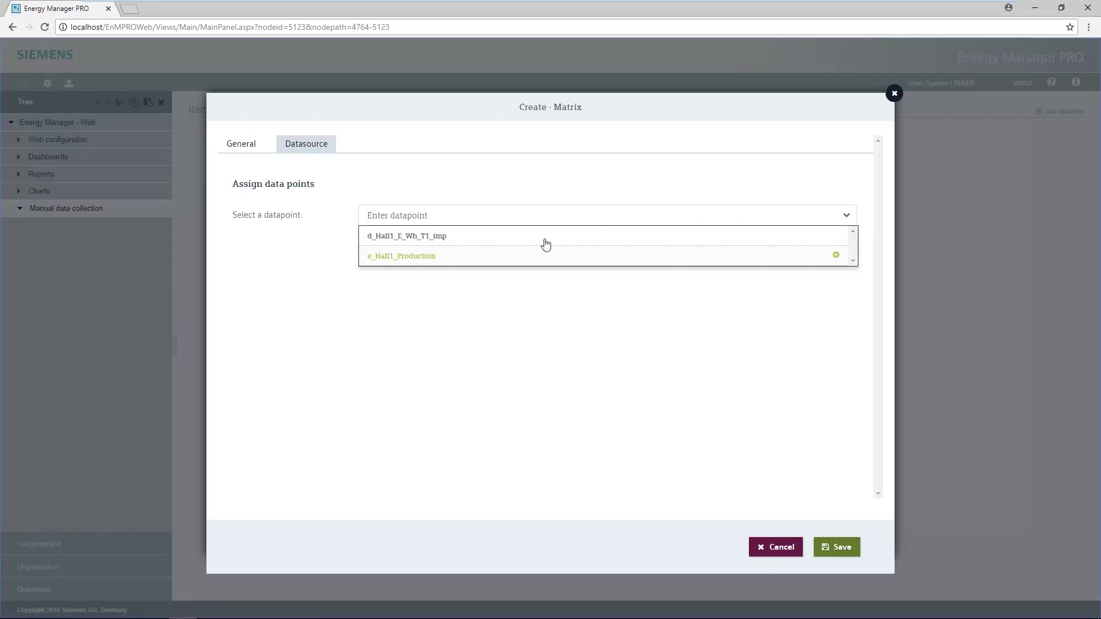
left_click(529, 256)
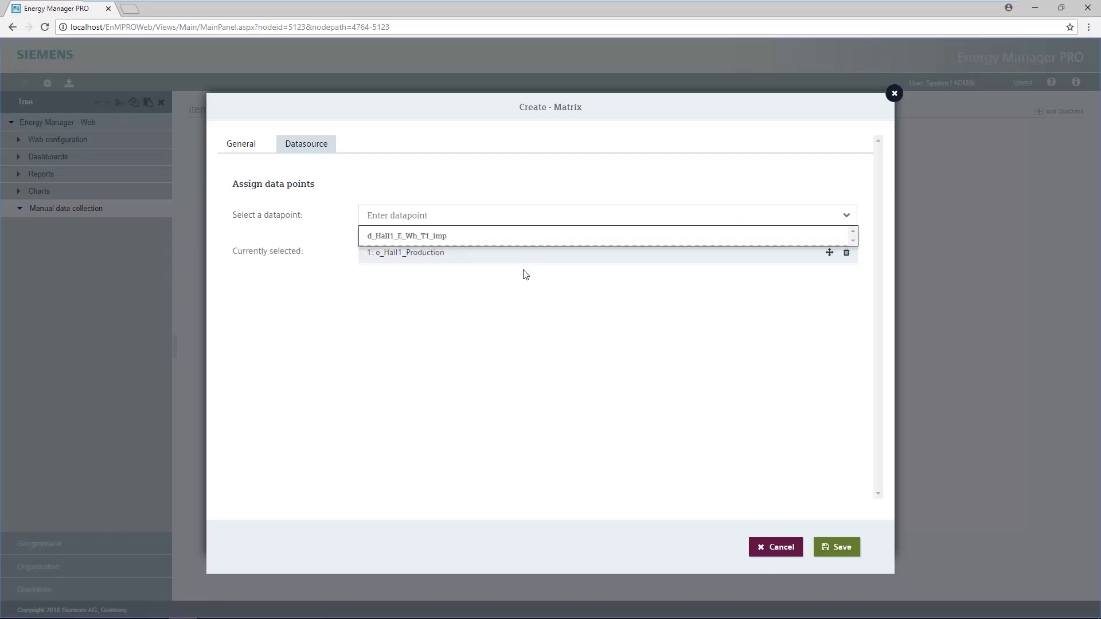
left_click(524, 284)
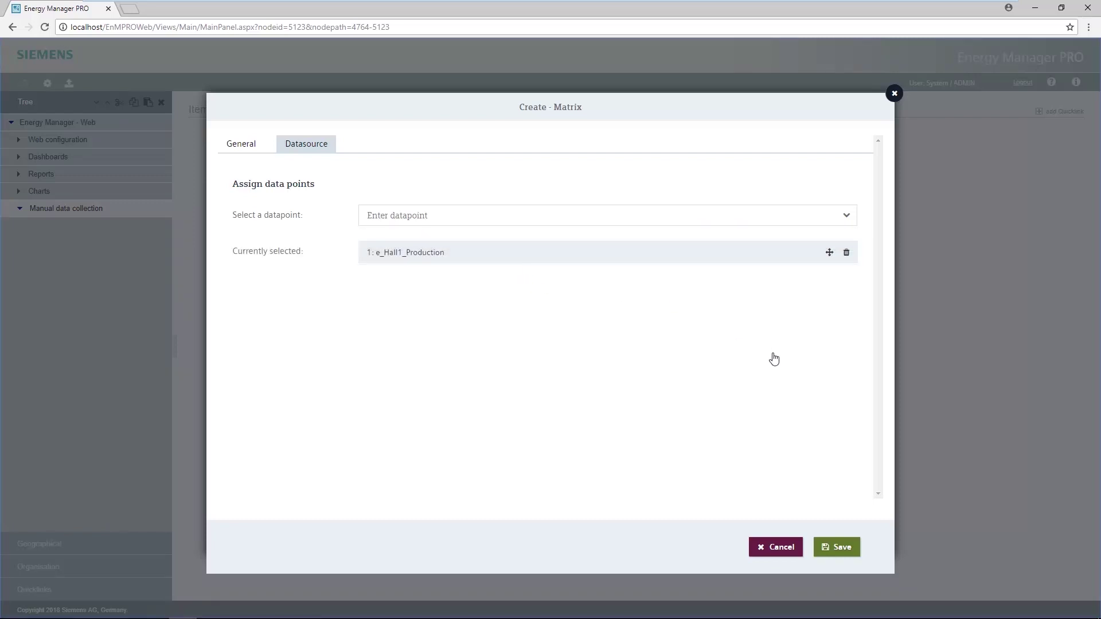
left_click(843, 548)
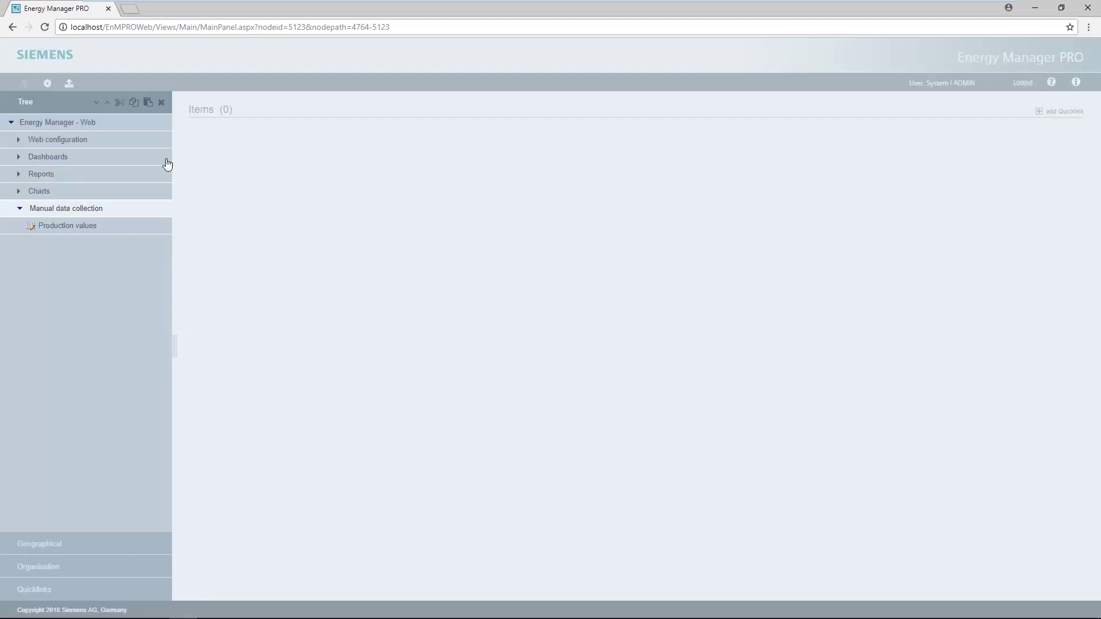
Leave edit mode and display the Production values matrix with daily e_Hall1_Production values in tonnes
left_click(164, 105)
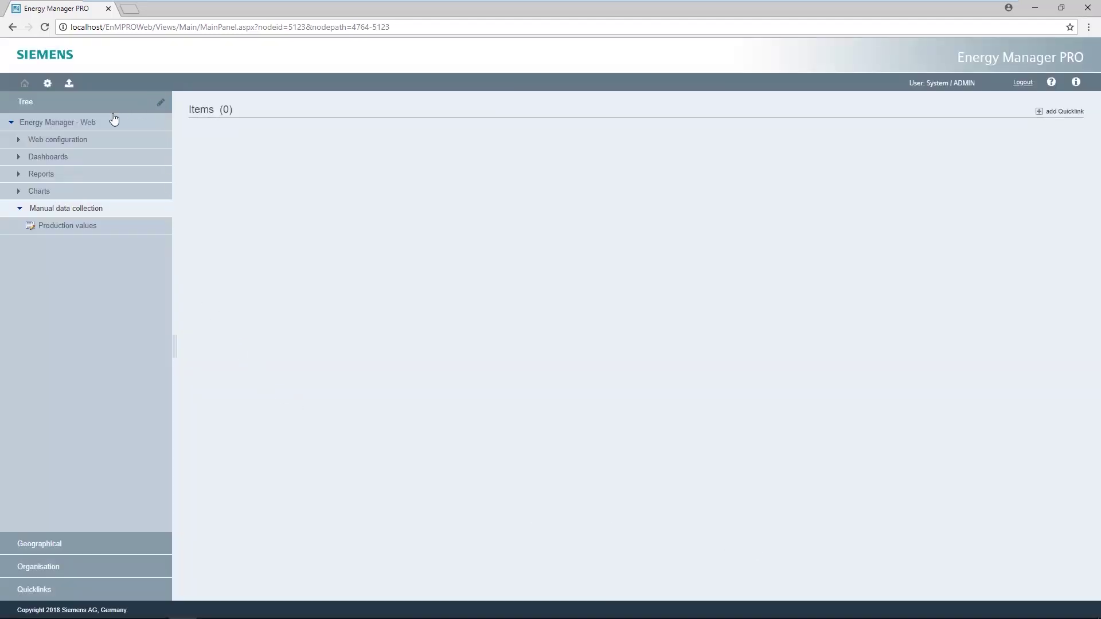
left_click(66, 226)
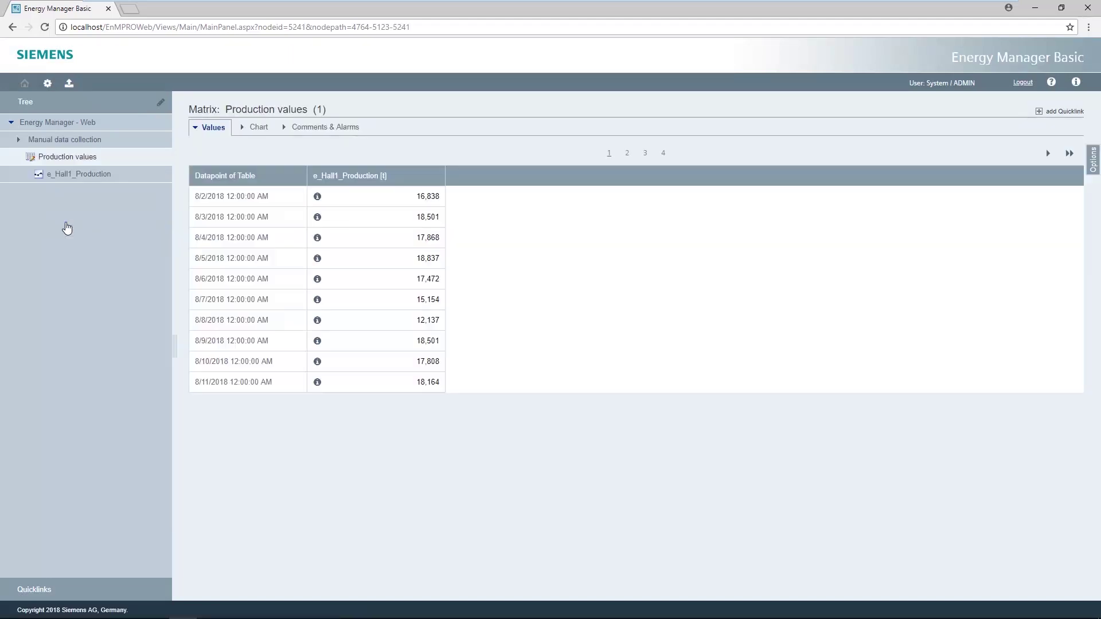